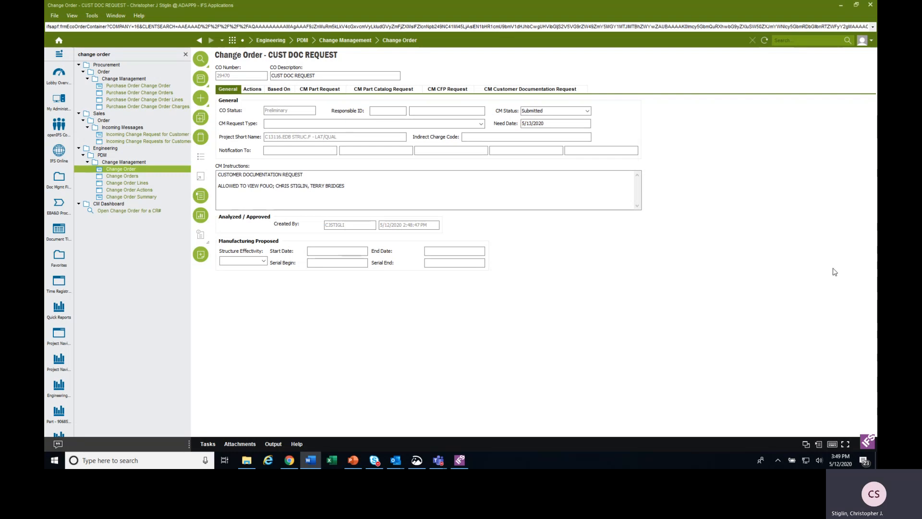
Set the change order's CM Request Type to Customer Documentation and save the record
left_click_drag(219, 186, 349, 186)
left_click(363, 186)
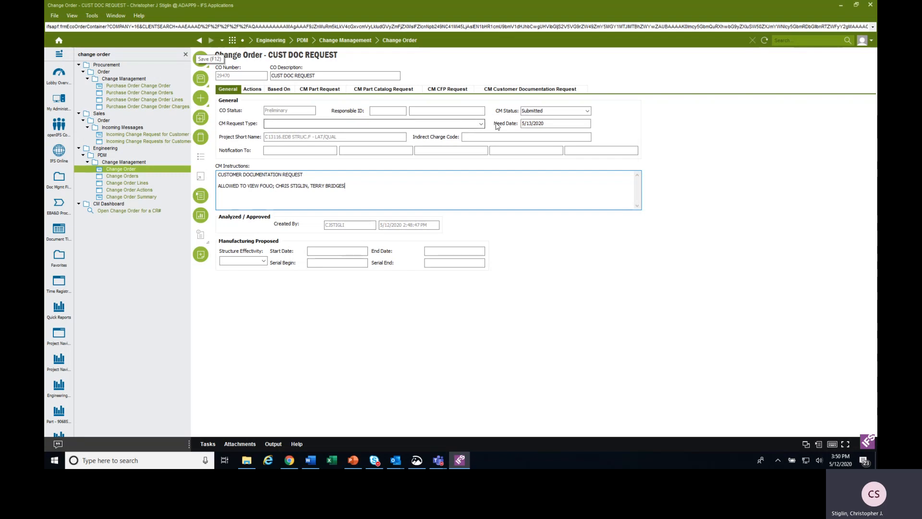
left_click(481, 124)
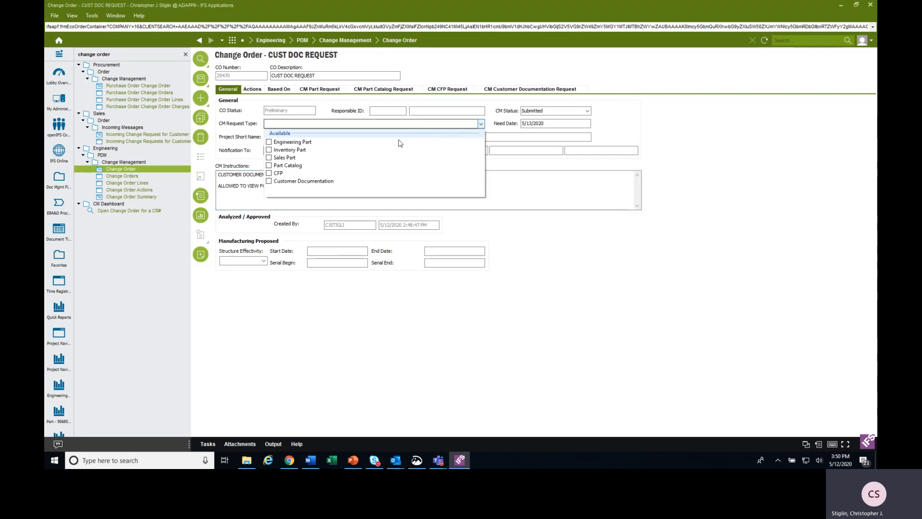
left_click(269, 181)
left_click(645, 127)
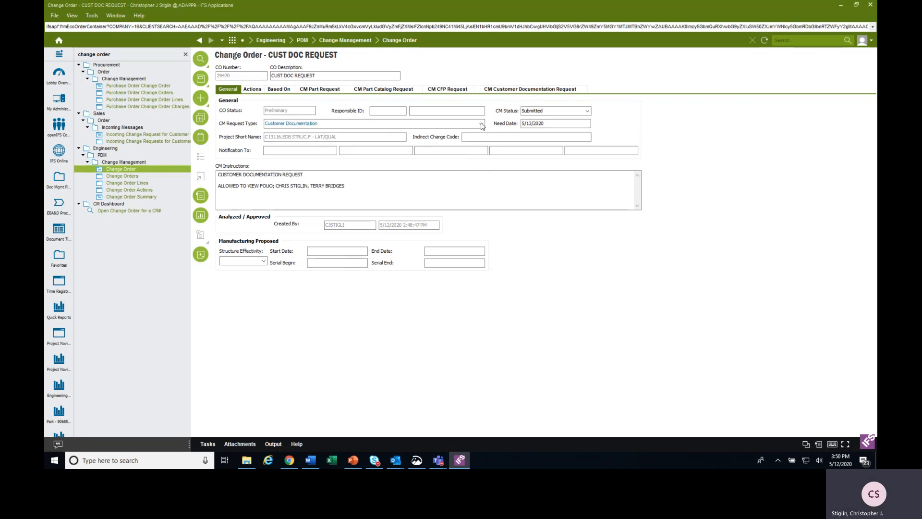
left_click(201, 77)
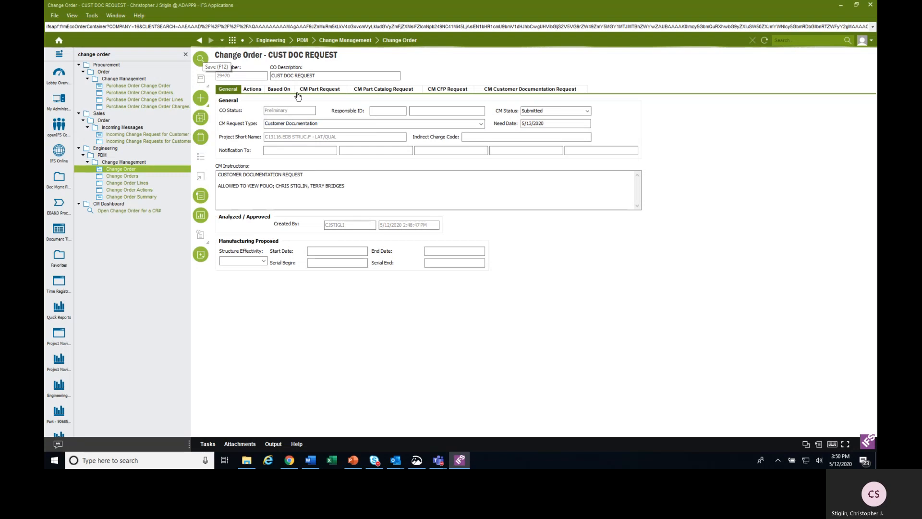
In the customer documentation request, mark the documentation as FOUO and assign a contract administrator from the list of values
left_click(557, 90)
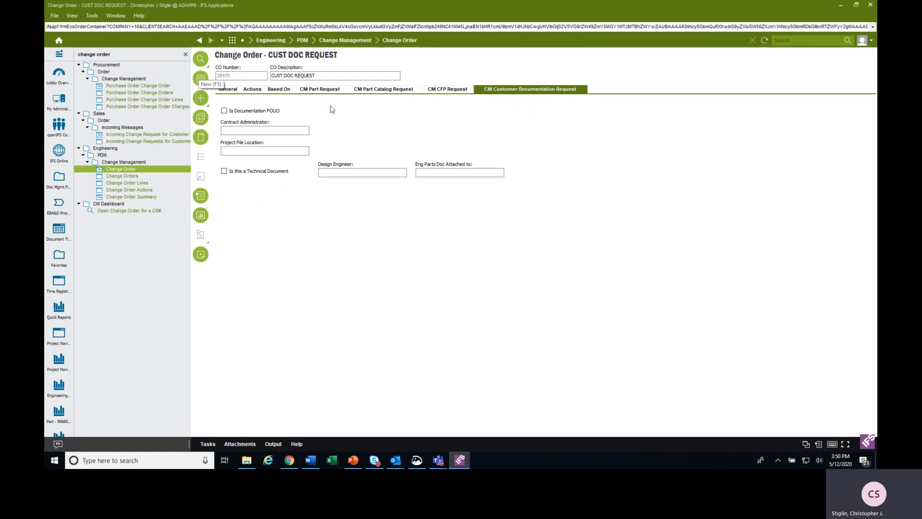
left_click(223, 111)
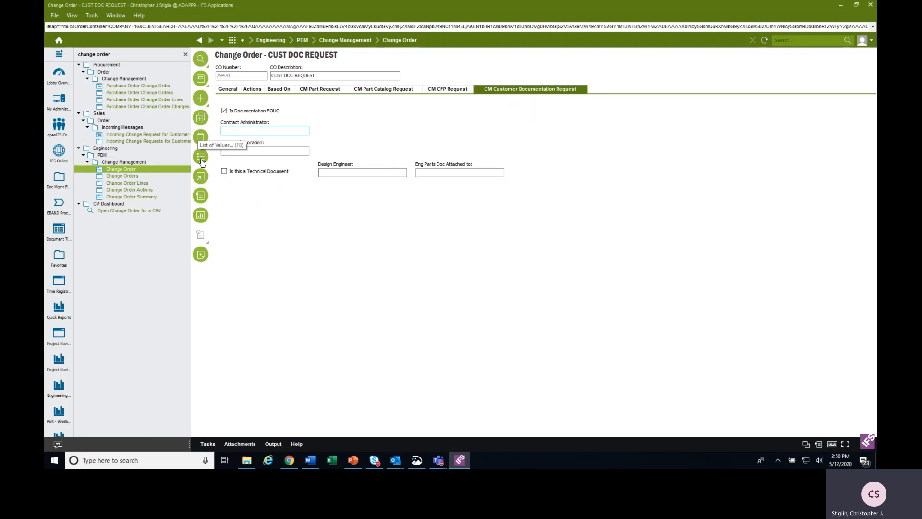
left_click(201, 160)
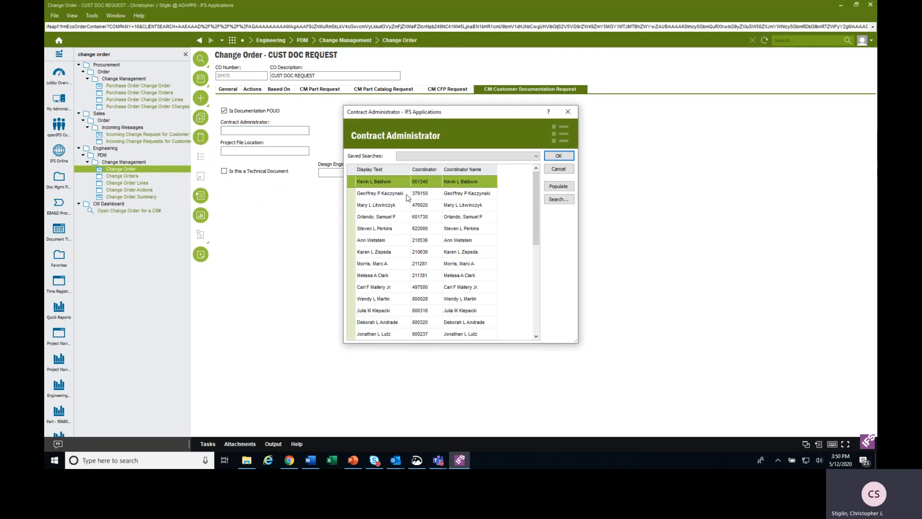
scroll(420, 205, "down", 3)
scroll(421, 206, "down", 2)
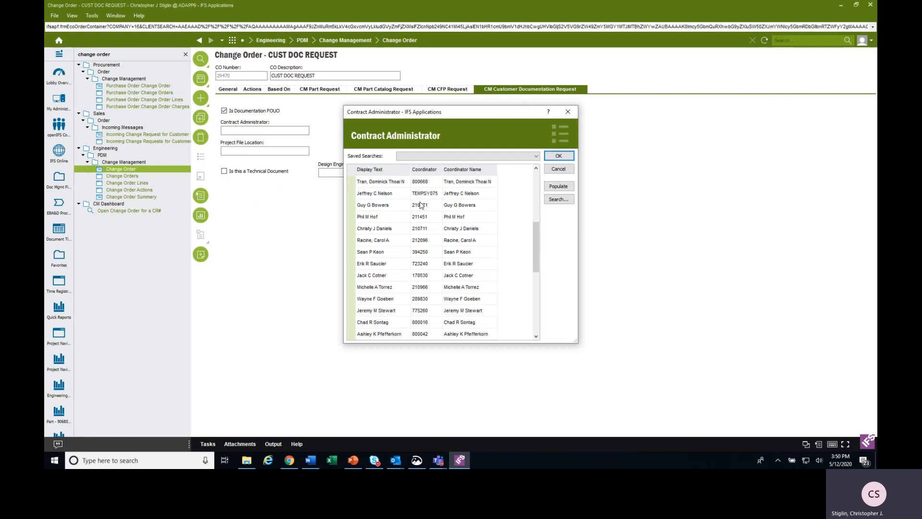
left_click(379, 263)
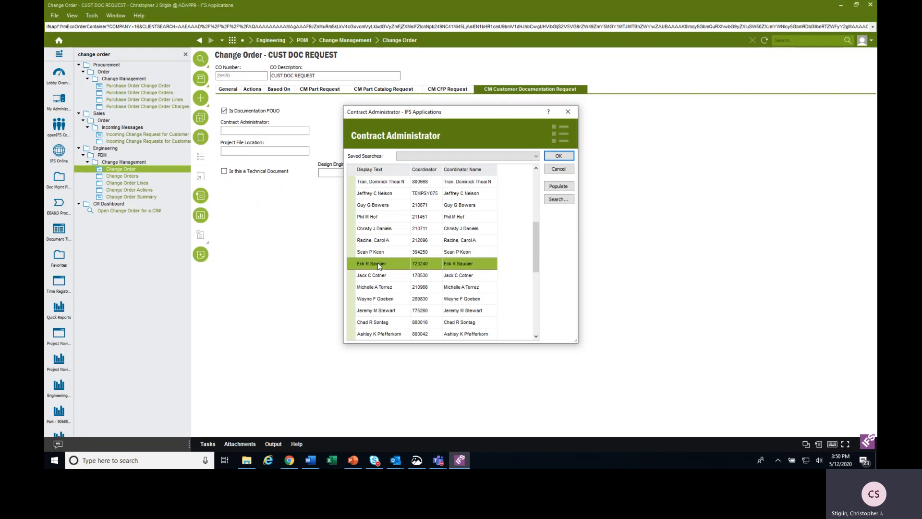
left_click(559, 156)
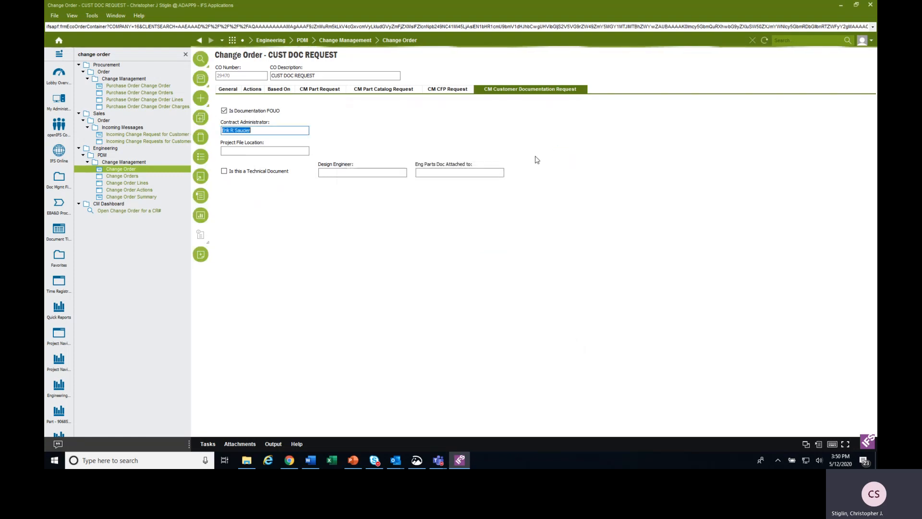
left_click(199, 155)
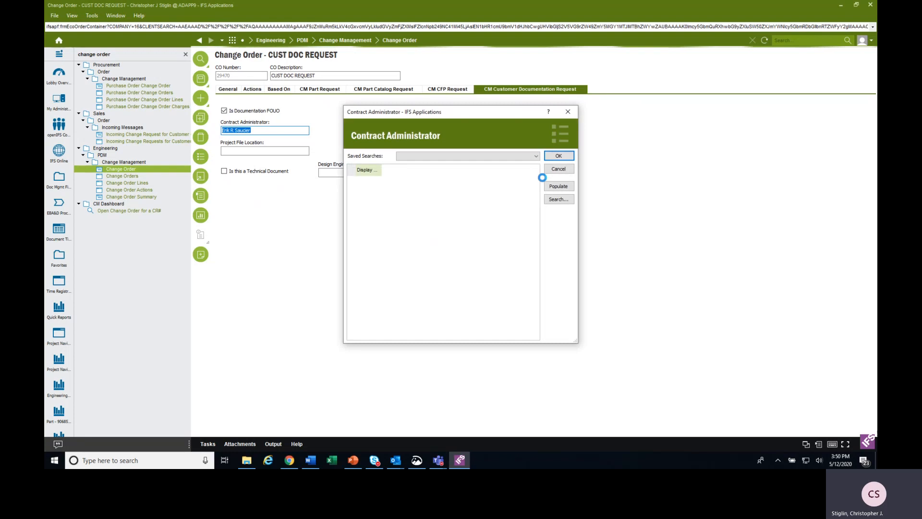
left_click(562, 197)
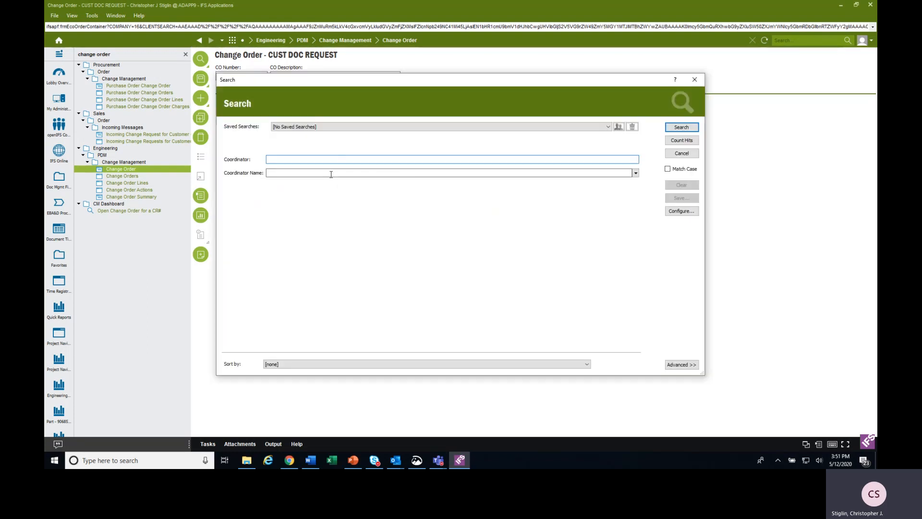
left_click(681, 154)
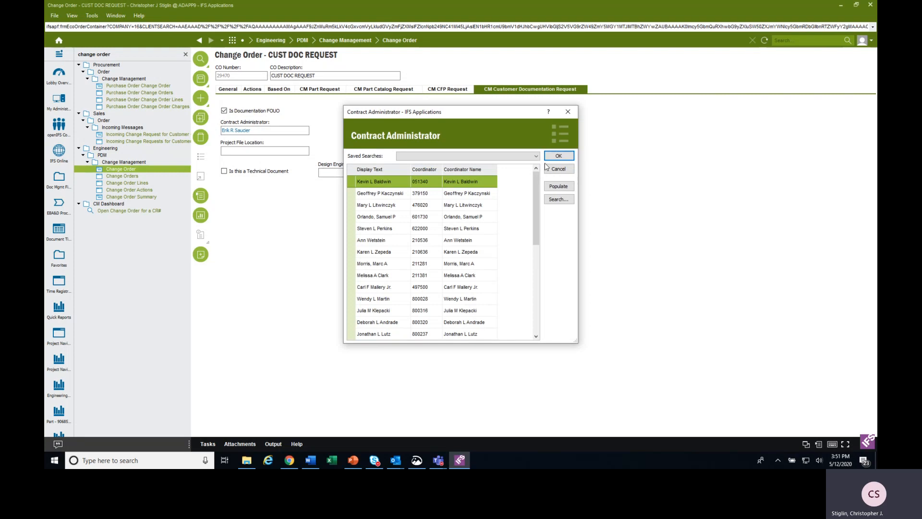
left_click(567, 171)
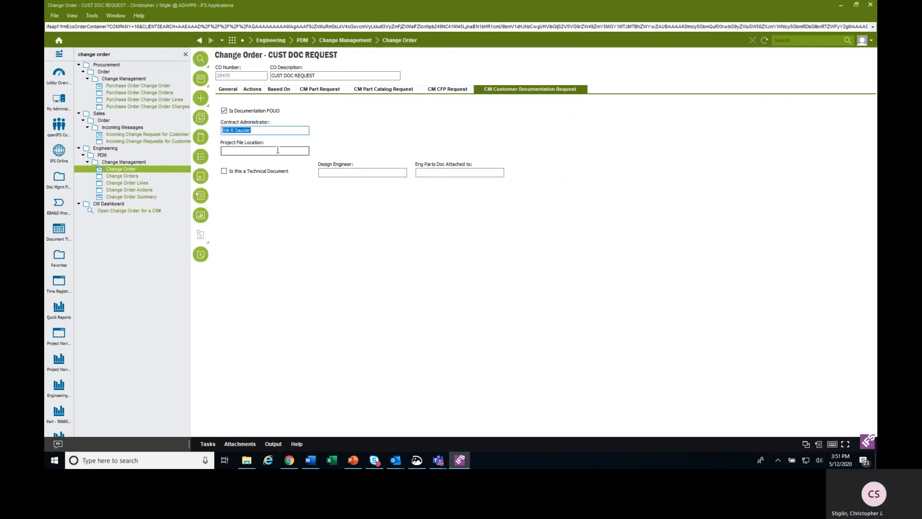
Consult the 2020 project files folder and enter PROJECT FILES/2020/C12345 as the Project File Location
key("Tab")
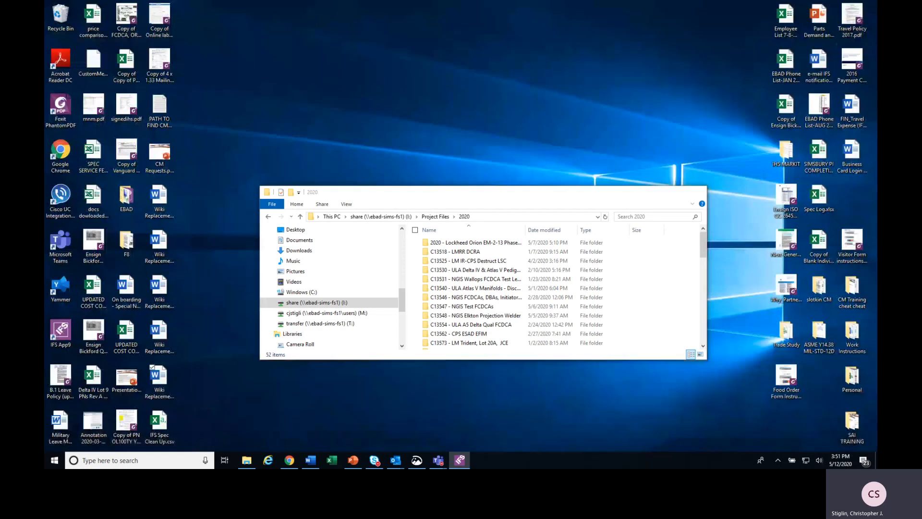
left_click(259, 414)
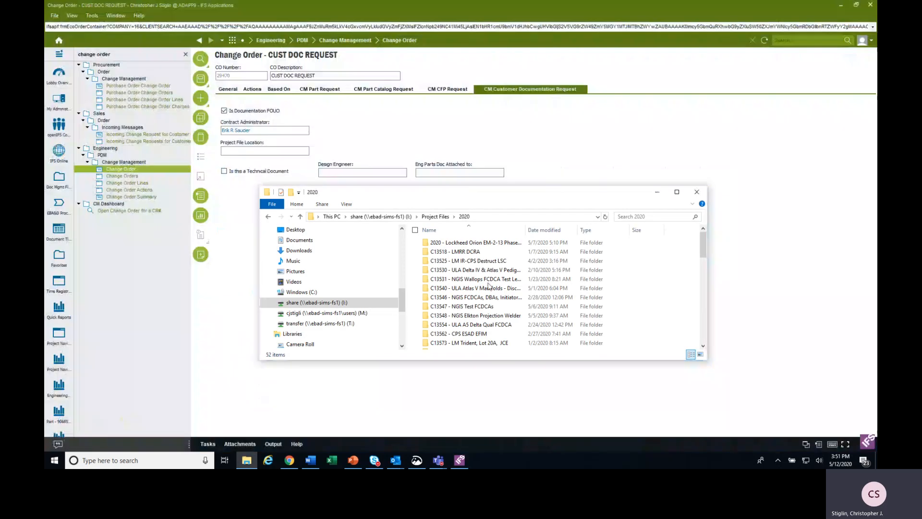
left_click_drag(449, 195, 409, 195)
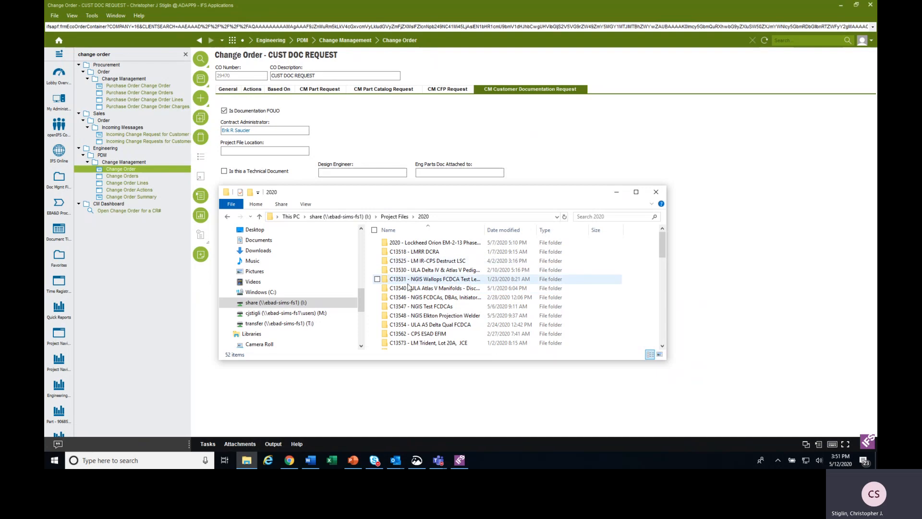
left_click(286, 152)
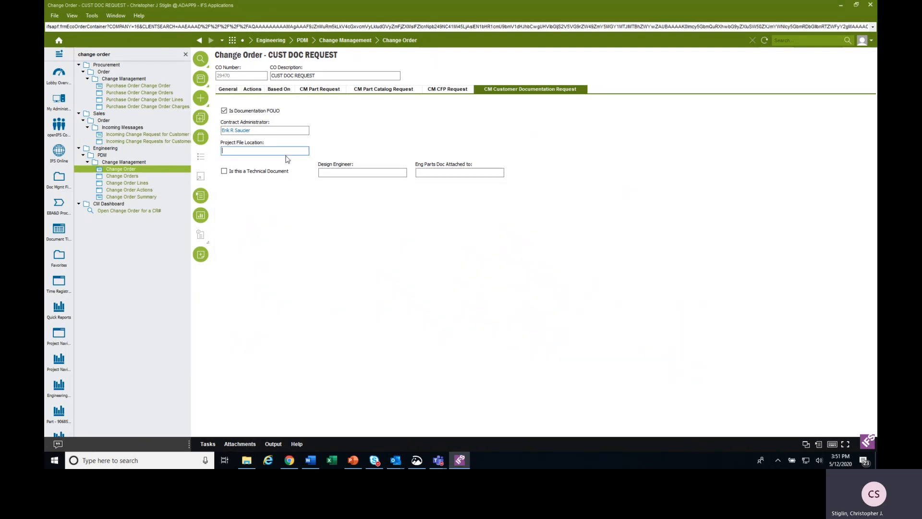
type("PROJECTFI")
key("BackSpace")
key("BackSpace")
type("FILES/2020/C12345")
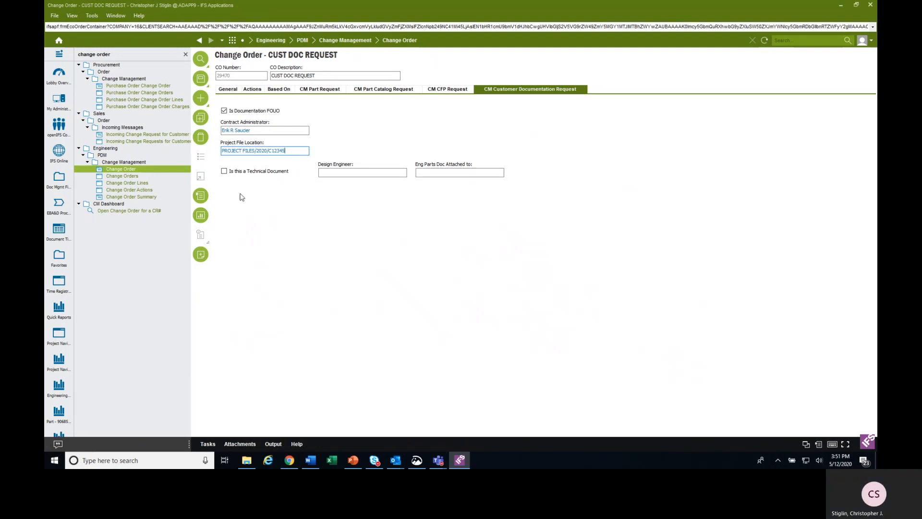
Leave the technical document option off and assign a design engineer from the list of values
left_click(224, 171)
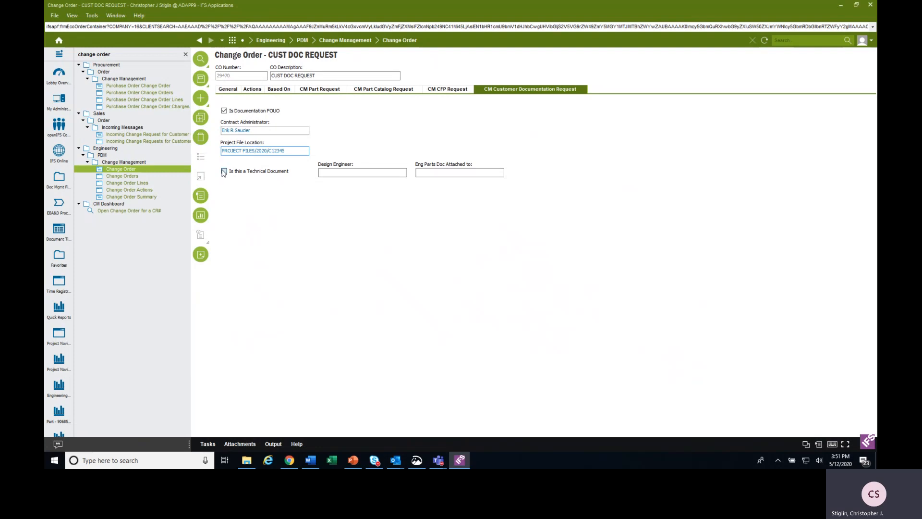
left_click(224, 171)
left_click(369, 172)
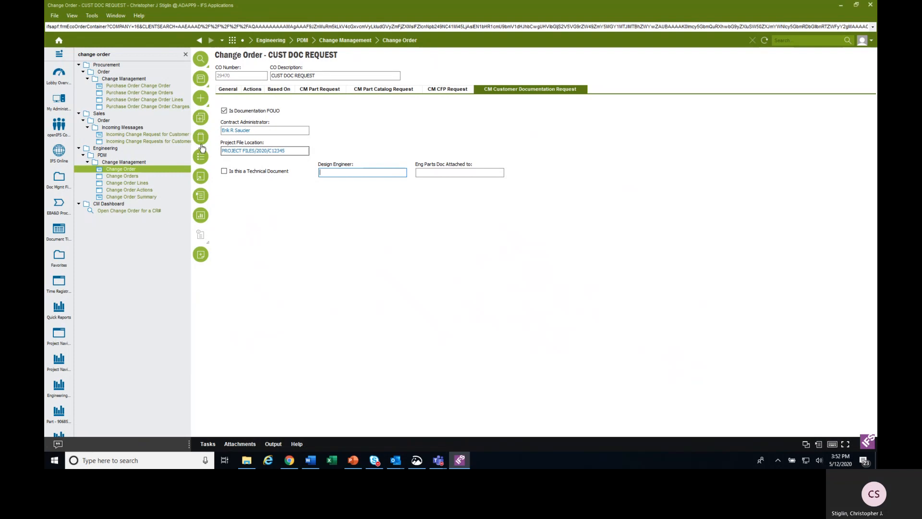
key("F8")
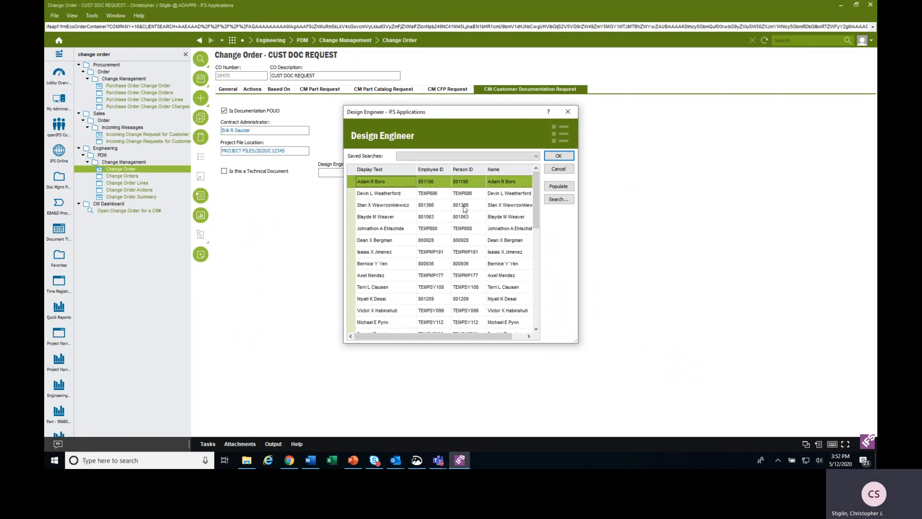
left_click(558, 199)
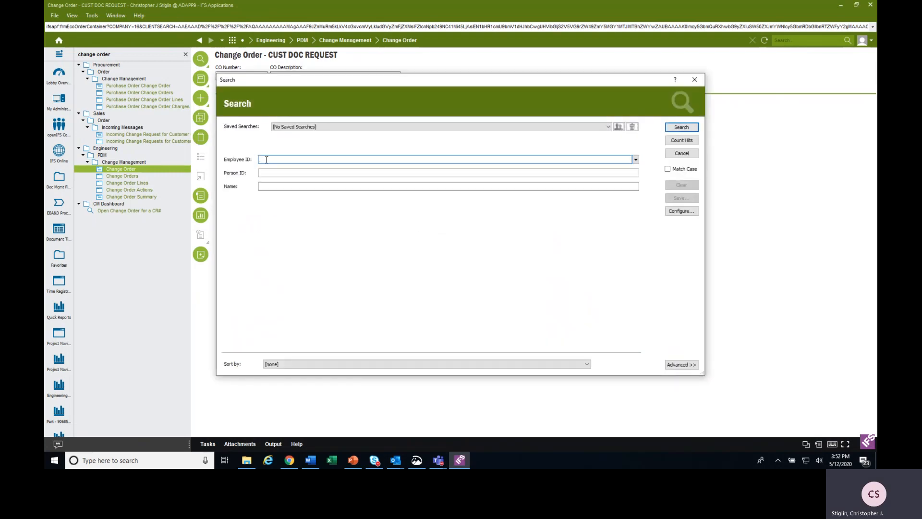
left_click(690, 154)
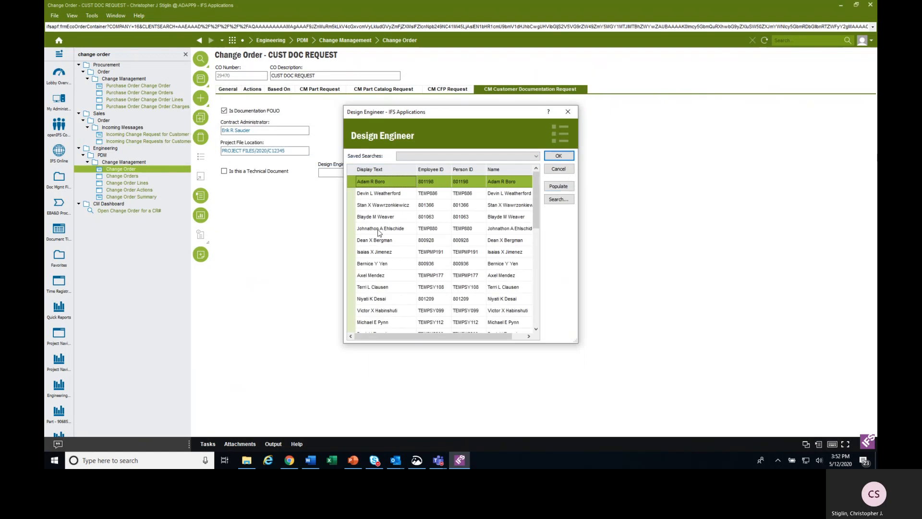
left_click(375, 250)
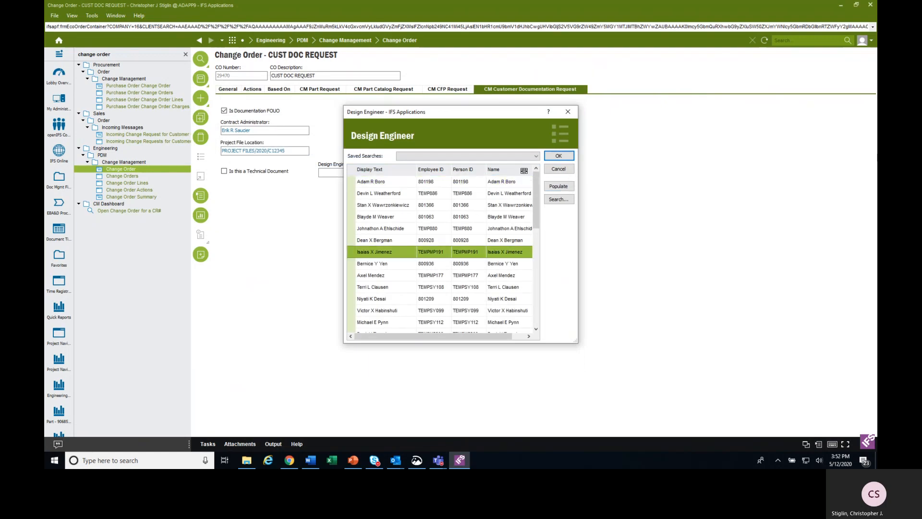
left_click(557, 156)
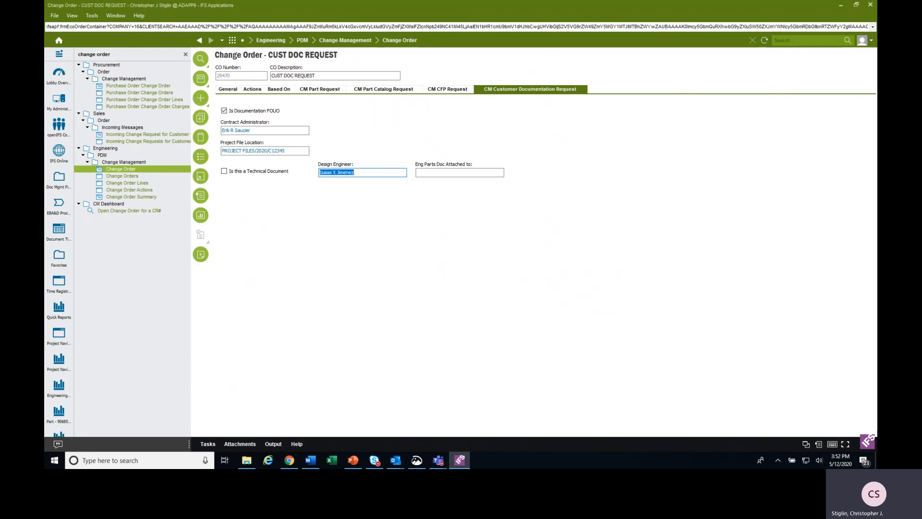
Add the line "PLEASE HAVE CM CREATE PART NUMBER(S):" to the end of the CM Instructions in the general details
left_click(473, 172)
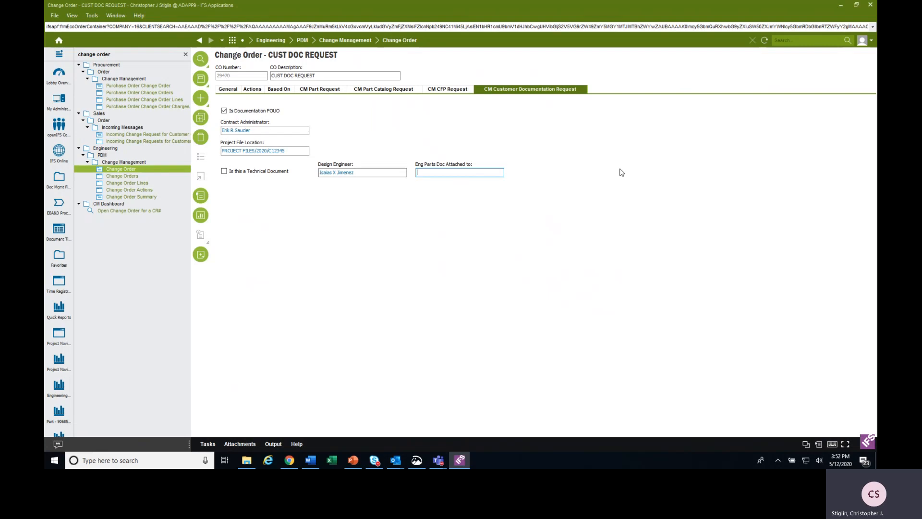
left_click(230, 93)
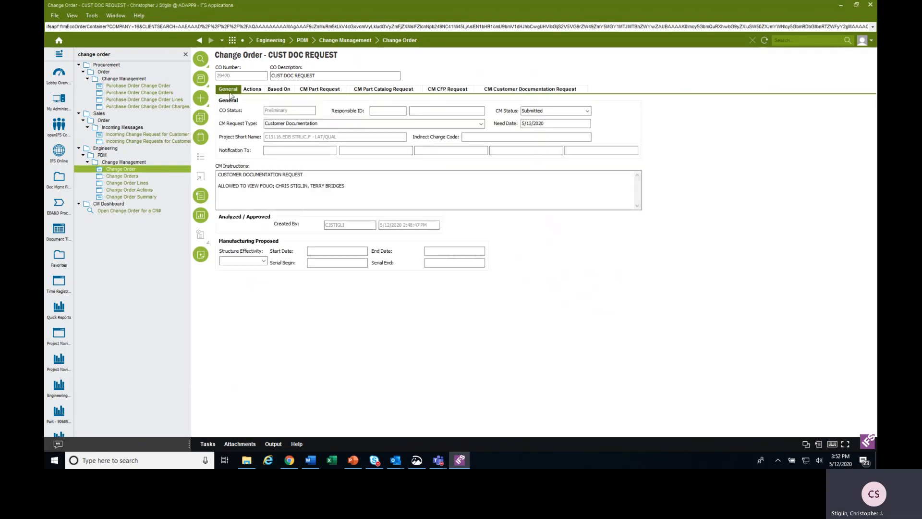
left_click(362, 185)
key("Return")
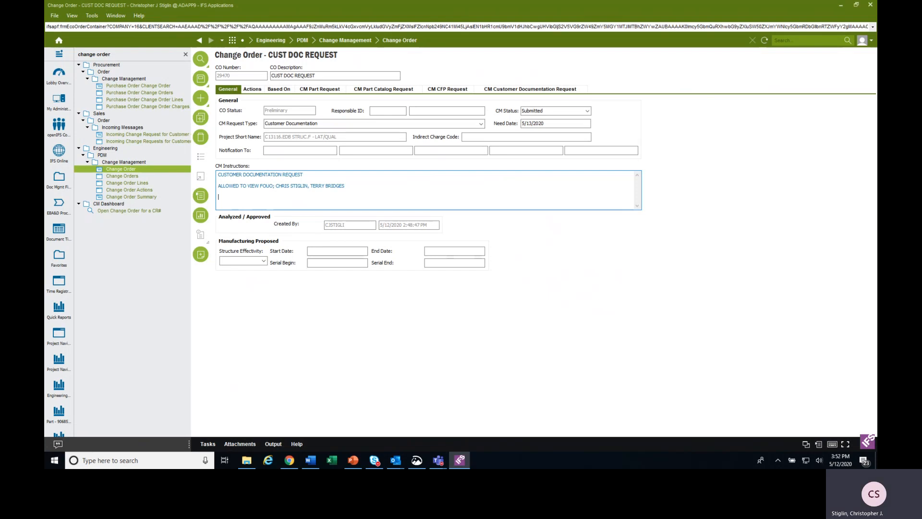
type("PLEASE HAVE CM CREATE PART NUMBER(S):")
Set Eng Parts Doc Attached to as N/A in the customer documentation request and save the change order
left_click(540, 91)
left_click(468, 173)
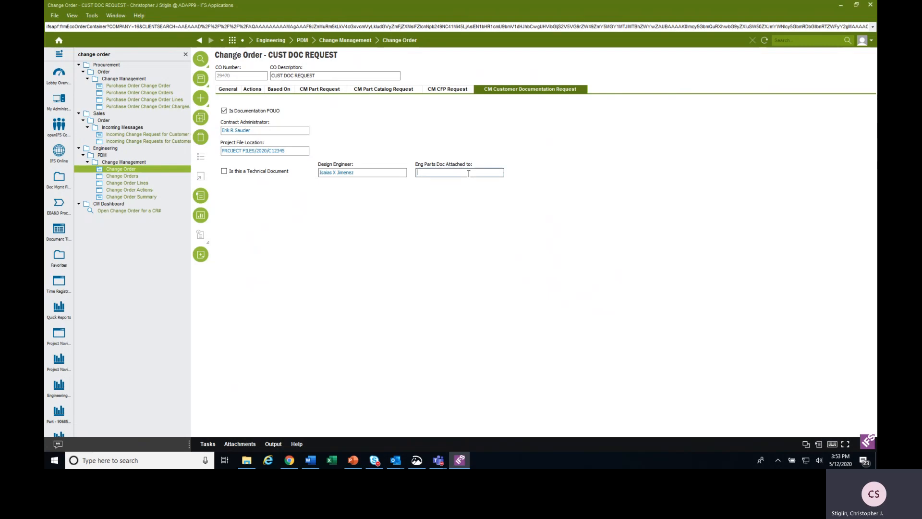
type("D12345-1")
left_click_drag(446, 172, 402, 174)
type("N/A")
left_click(201, 78)
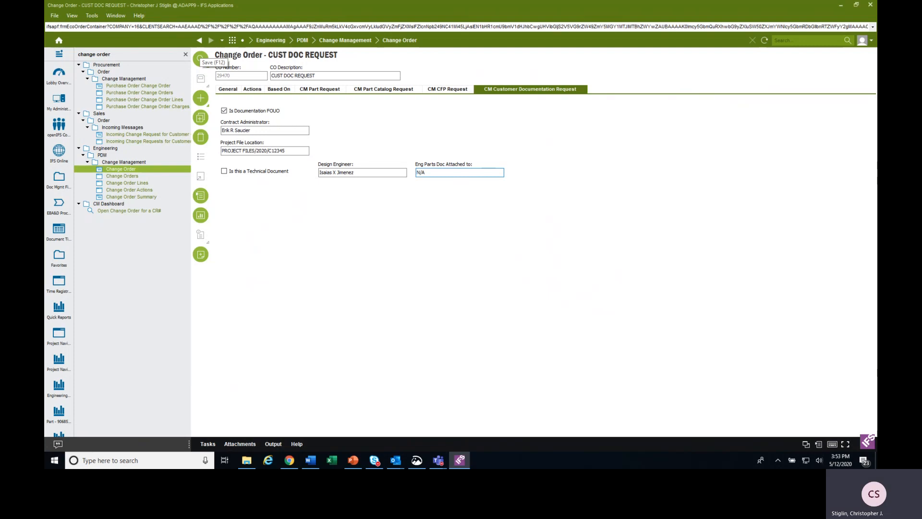
Review the change order's CFP, part catalog and part request sections and the available CM Status options
left_click(443, 90)
left_click(380, 90)
left_click(320, 90)
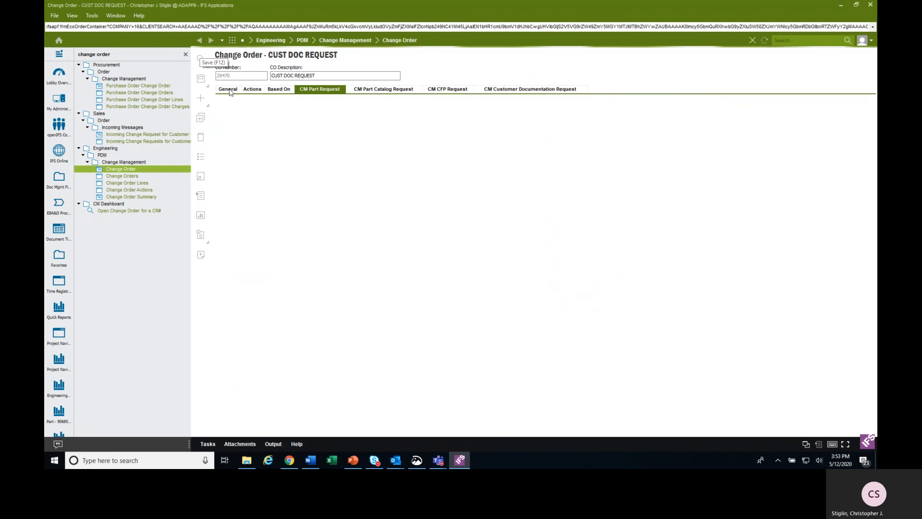
left_click(226, 89)
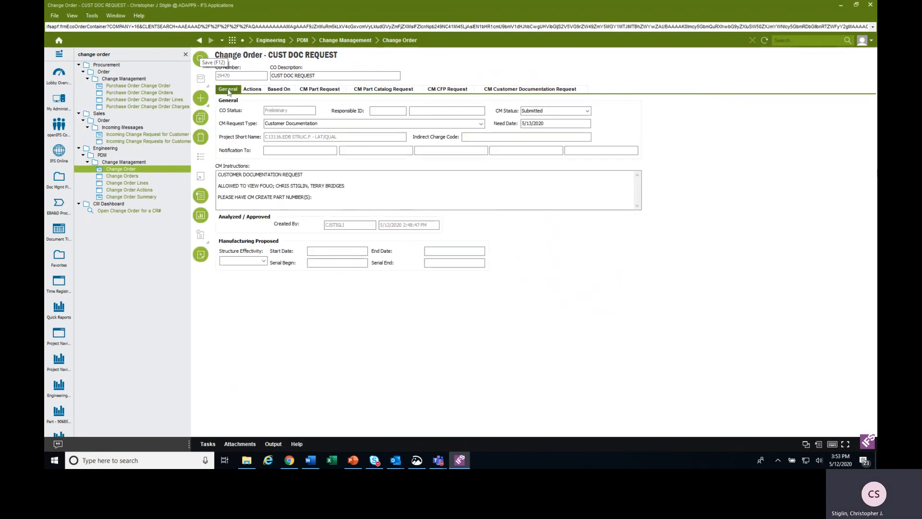
left_click(586, 112)
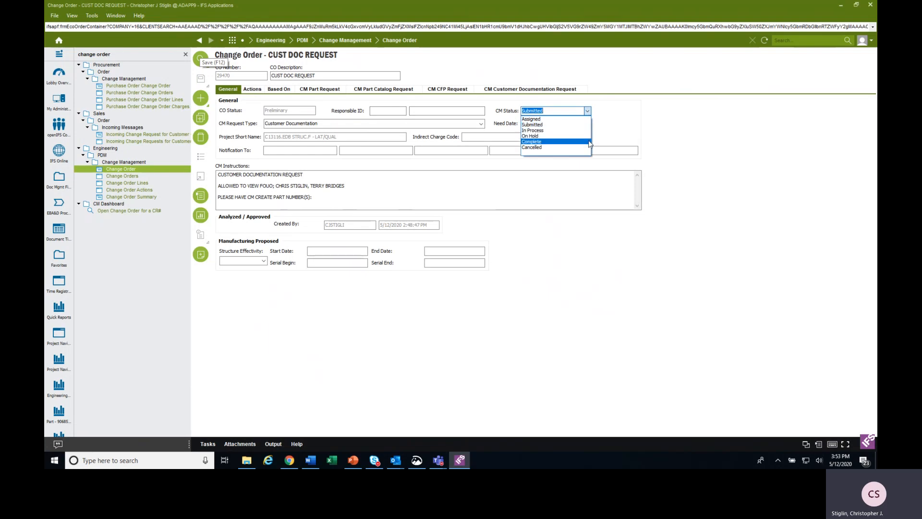
left_click(738, 129)
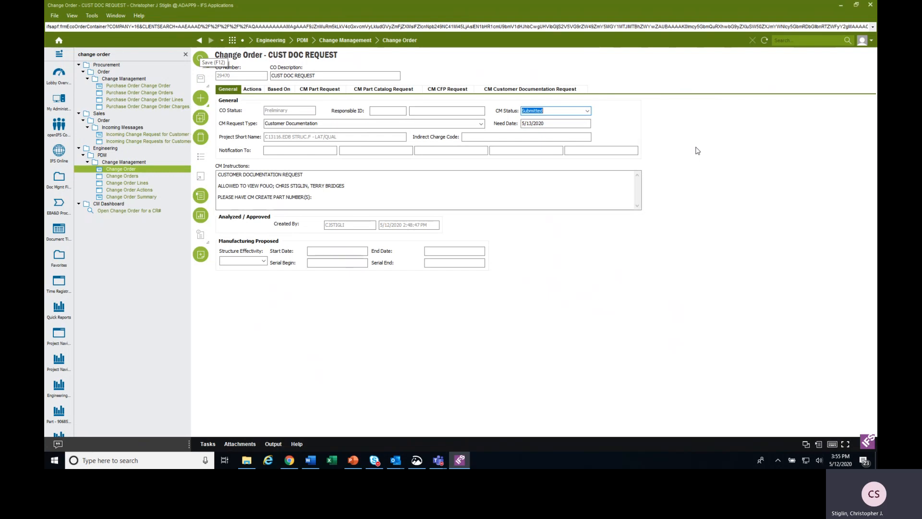
left_click(200, 58)
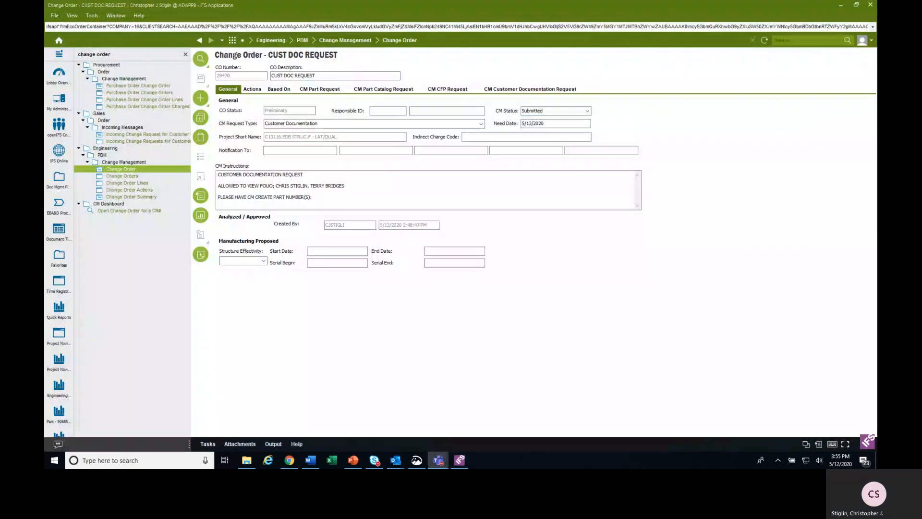